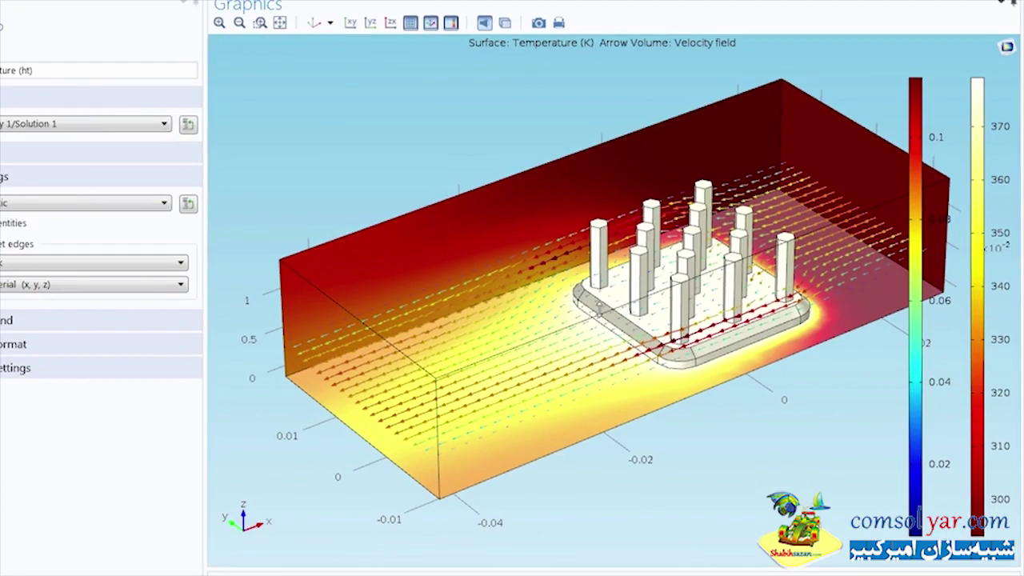
# Delete the Arrow Volume 1 plot from the Temperature (ht) plot group.
pyautogui.scroll(2, 598, 290)
pyautogui.scroll(5, 599, 277)
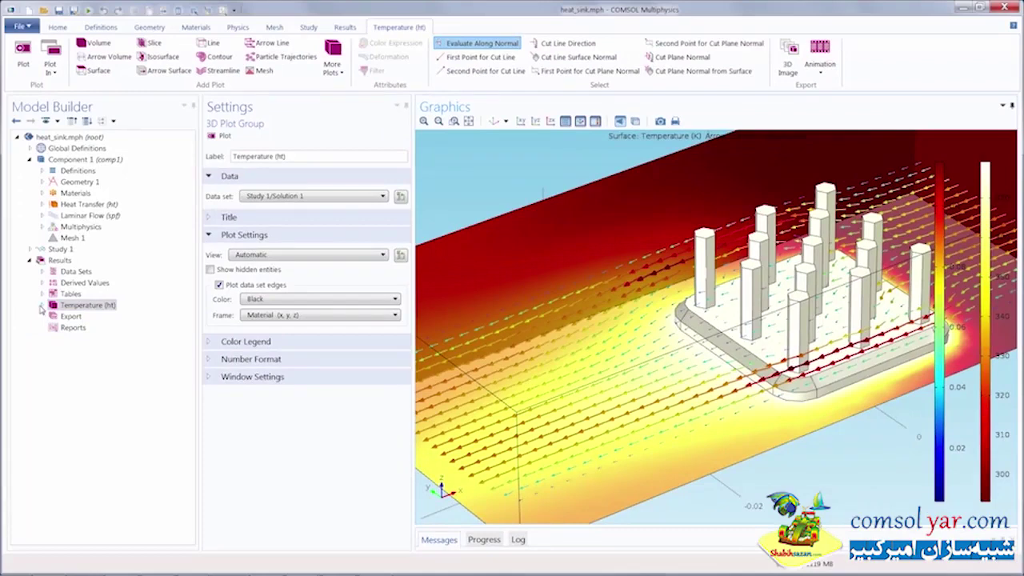
pyautogui.click(42, 306)
pyautogui.click(81, 328)
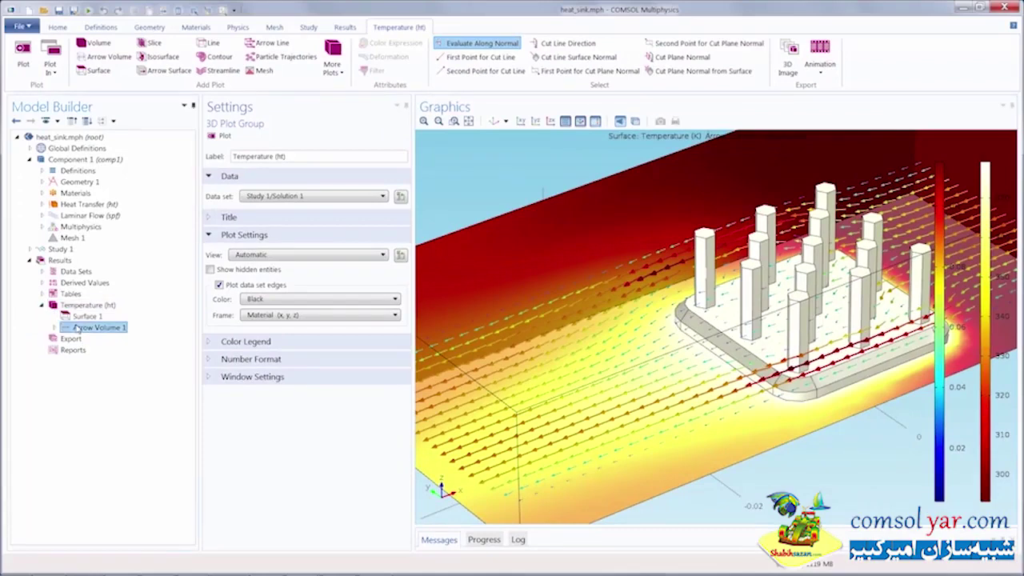
pyautogui.rightClick(83, 329)
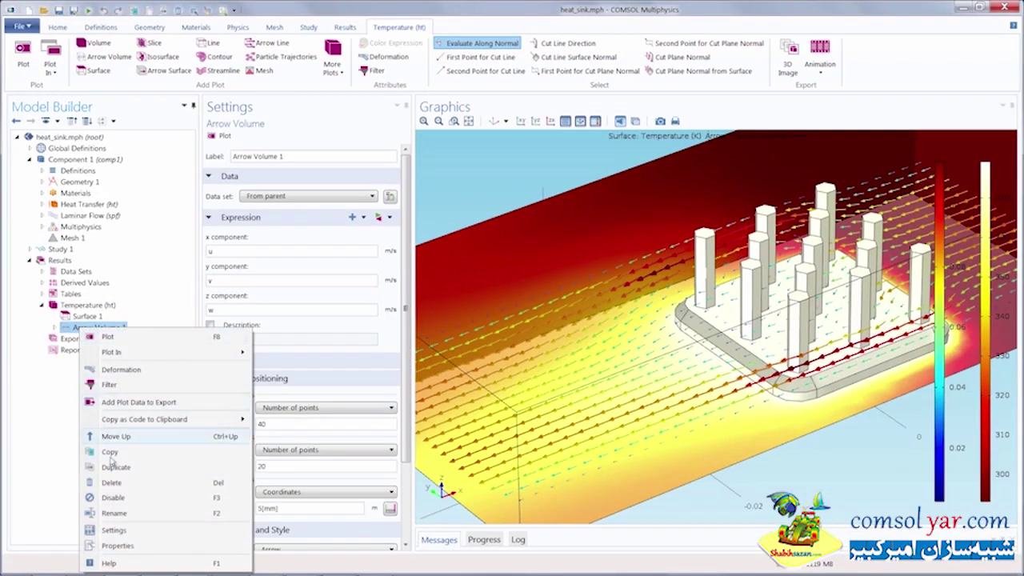
pyautogui.click(112, 483)
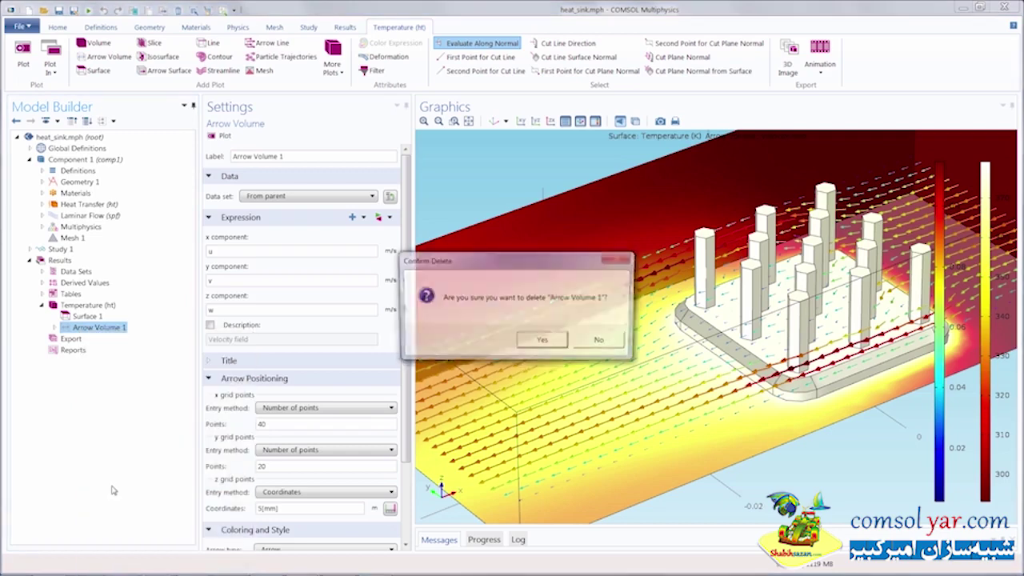
pyautogui.click(539, 341)
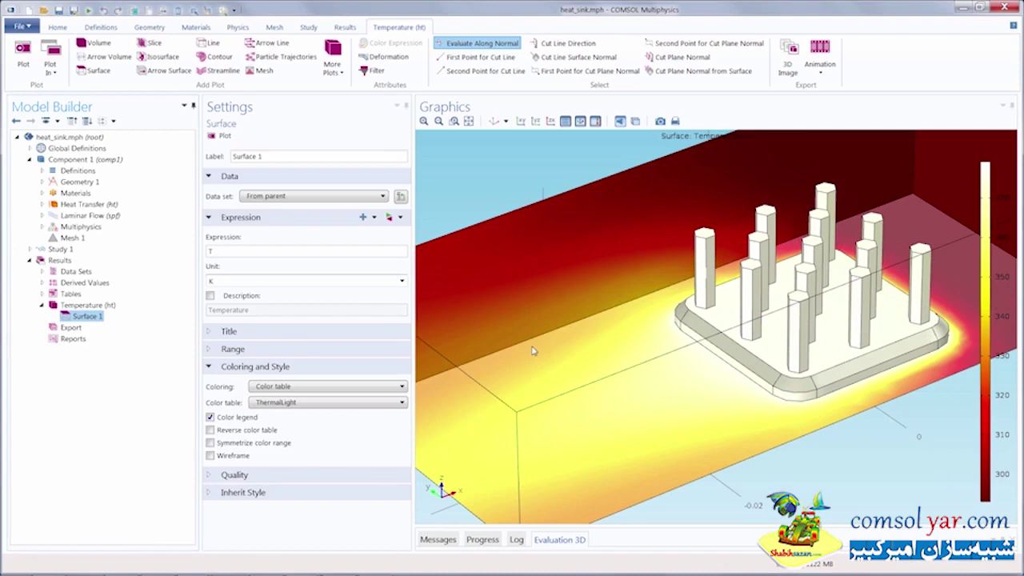
pyautogui.click(344, 27)
pyautogui.click(394, 27)
# Add an Arrow Volume plot using the Laminar Flow velocity field (u, v, w) and plot it.
pyautogui.click(104, 57)
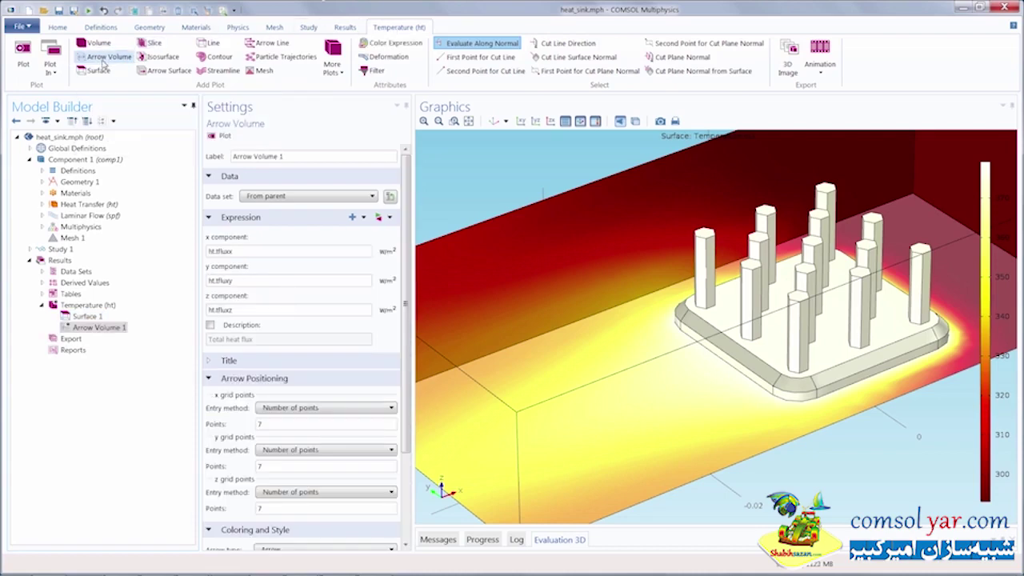
pyautogui.click(97, 326)
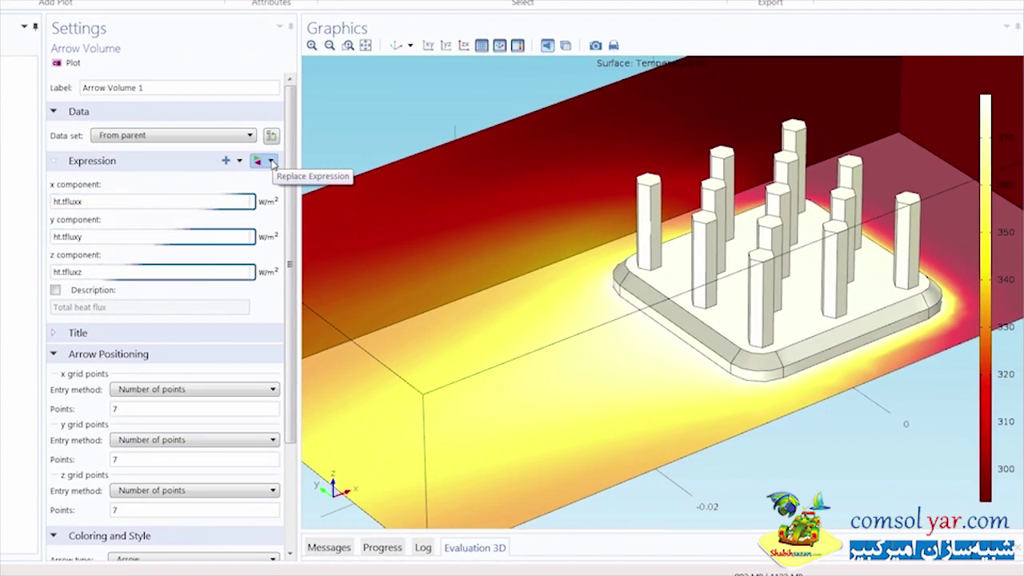
pyautogui.click(272, 162)
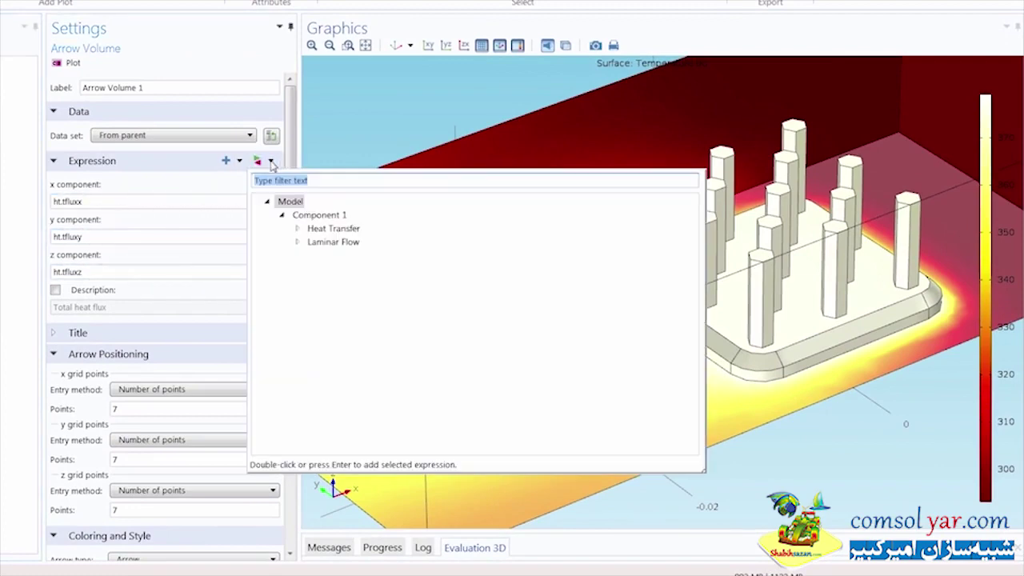
pyautogui.click(297, 243)
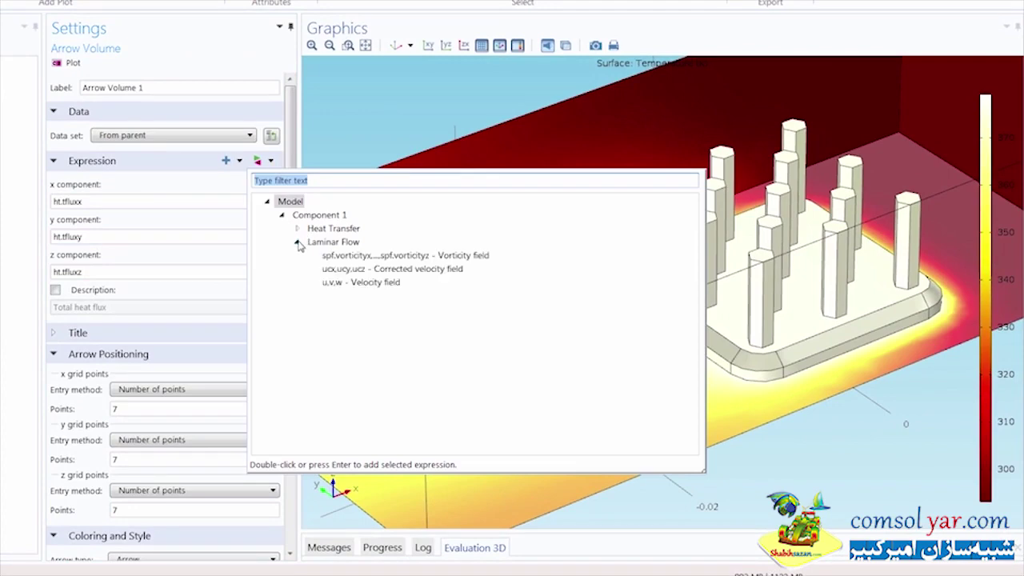
pyautogui.click(350, 284)
pyautogui.doubleClick(350, 284)
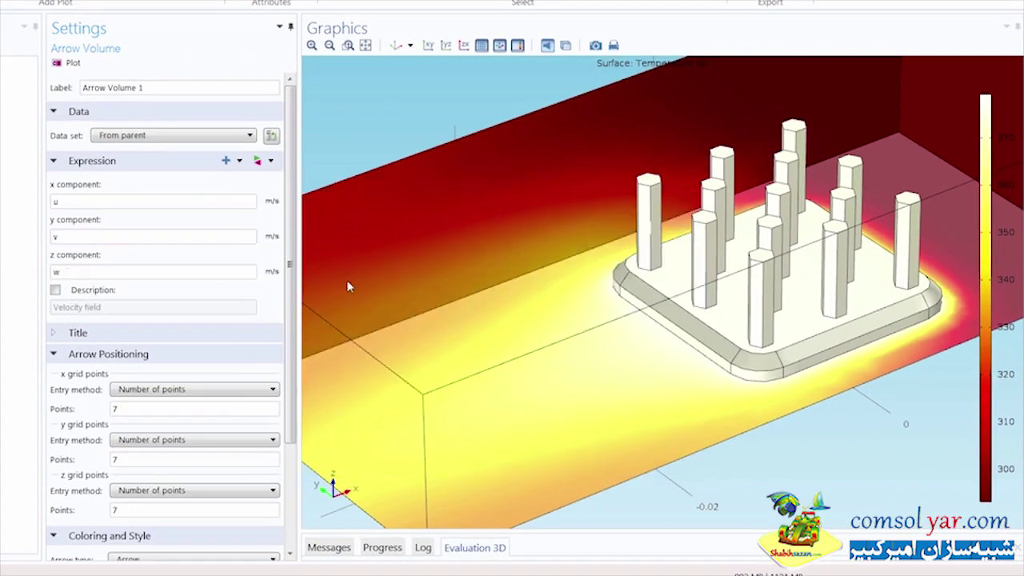
pyautogui.click(72, 63)
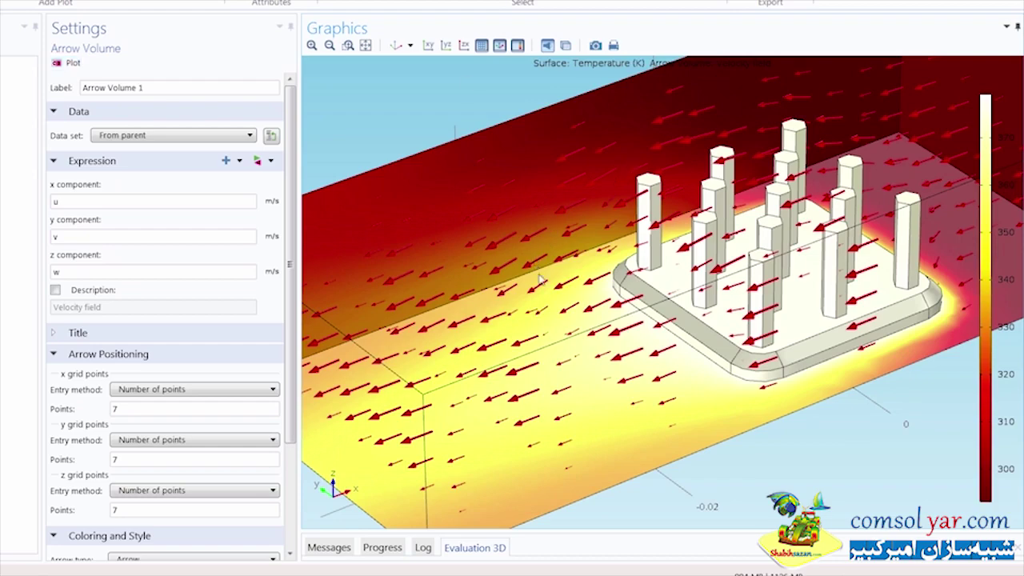
# Set the arrow grid to 20 points in both x and y.
pyautogui.moveTo(592, 287)
pyautogui.mouseDown()
pyautogui.moveTo(617, 276)
pyautogui.moveTo(600, 283)
pyautogui.mouseUp()
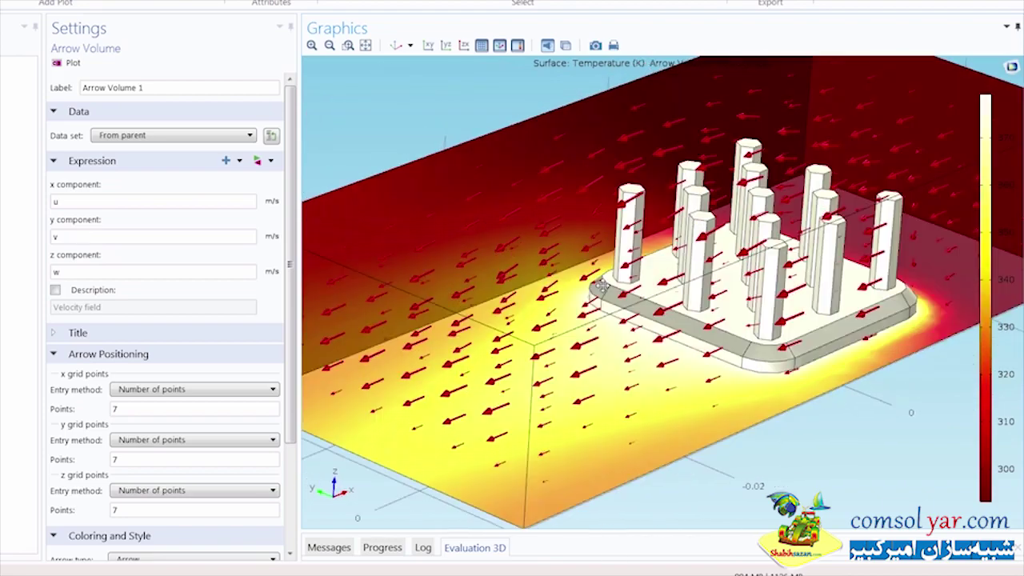
pyautogui.click(129, 357)
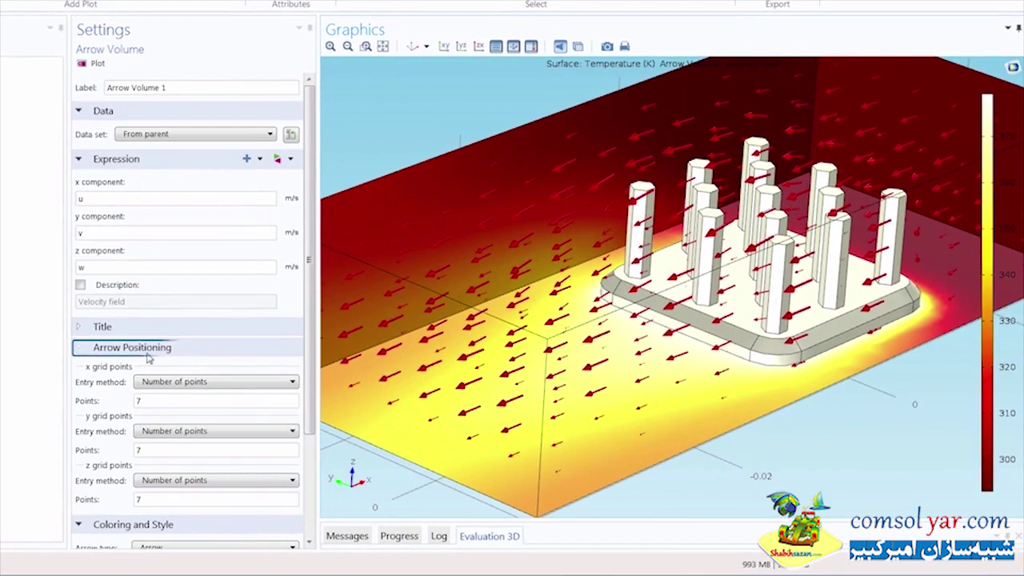
pyautogui.scroll(-3, 148, 361)
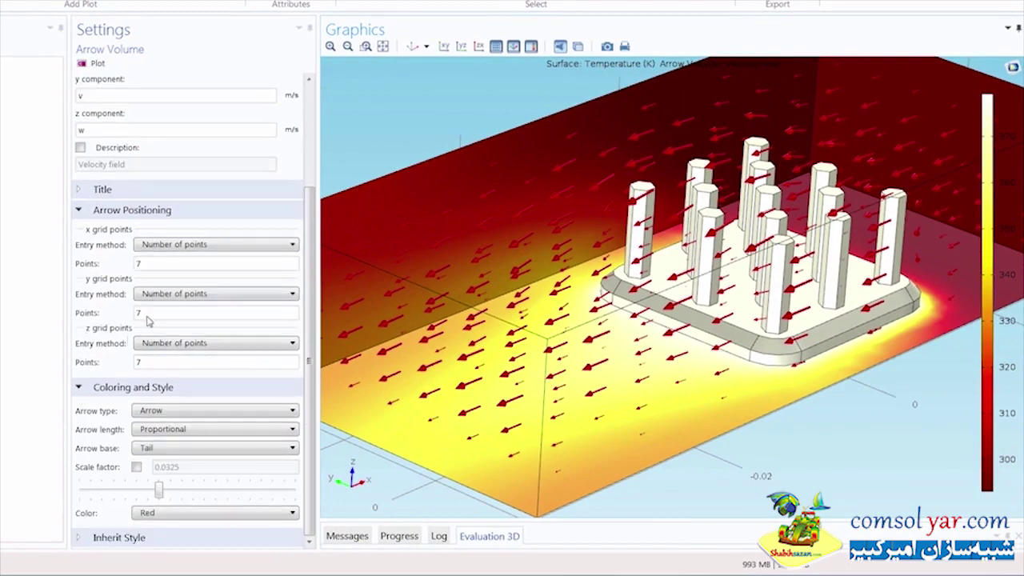
pyautogui.doubleClick(156, 268)
pyautogui.write('20')
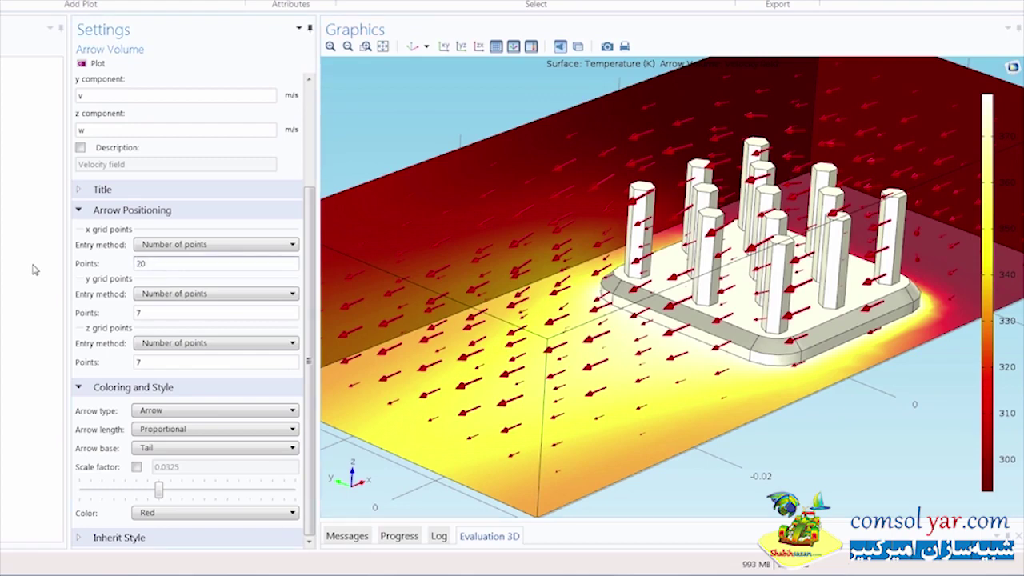
pyautogui.click(168, 266)
pyautogui.doubleClick(165, 313)
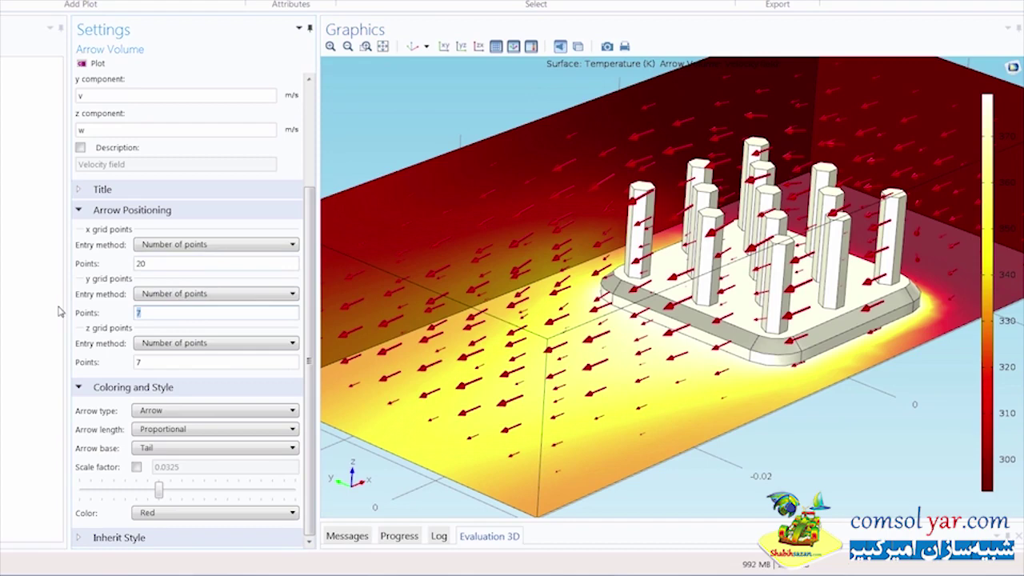
pyautogui.write('20')
# Place the z arrows by coordinates at H_channel/2.
pyautogui.click(165, 344)
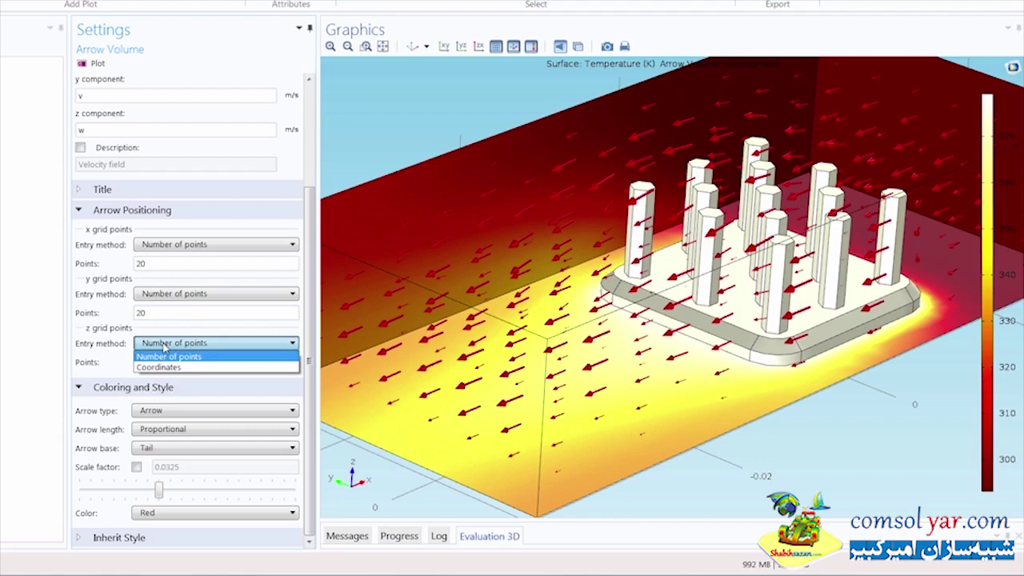
pyautogui.click(162, 367)
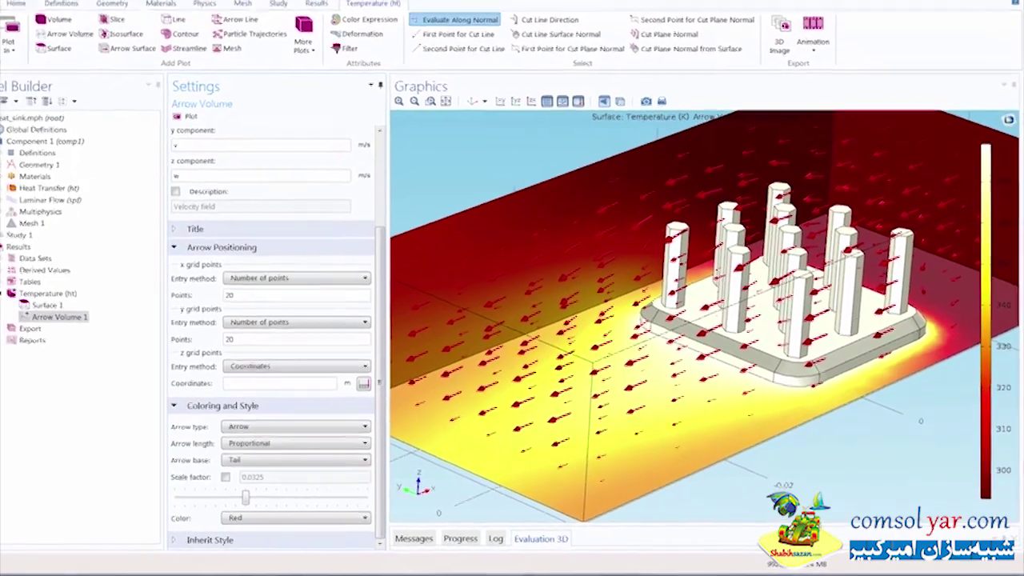
pyautogui.click(21, 142)
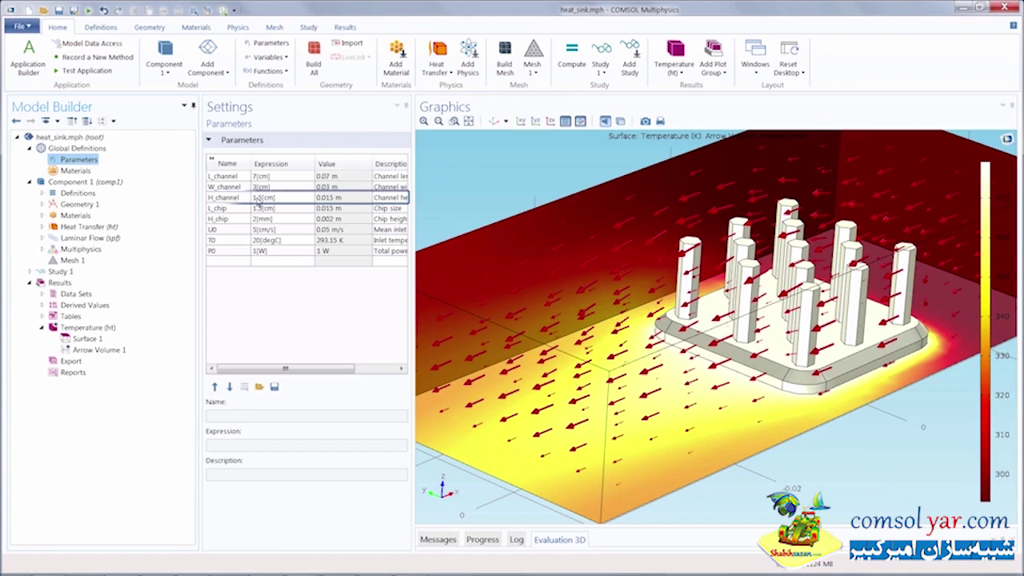
pyautogui.click(101, 351)
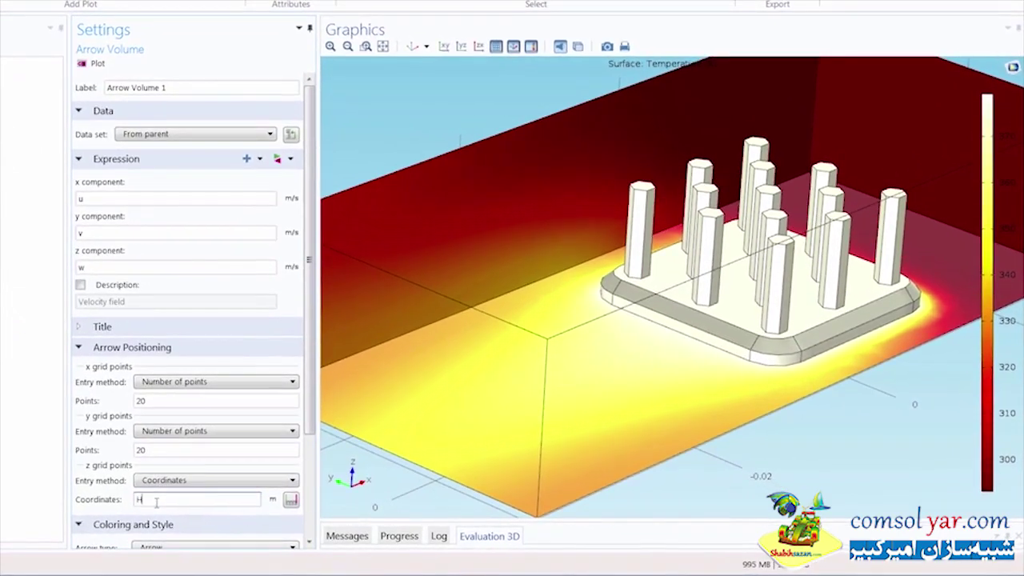
pyautogui.click(275, 509)
pyautogui.write('H_channel/2')
# Replot the arrows at mid-height and switch to the top-down XY view.
pyautogui.click(93, 64)
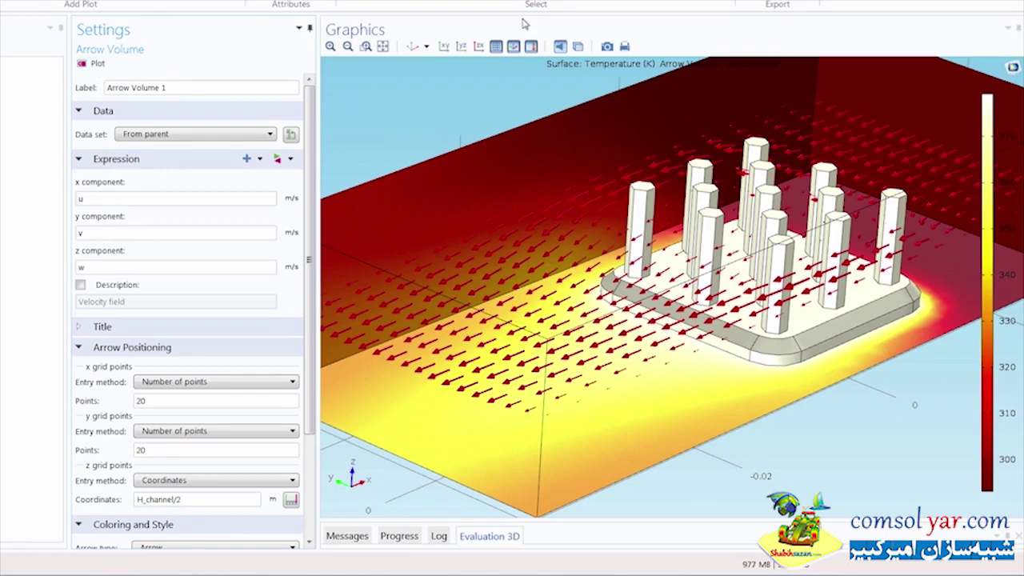
pyautogui.click(444, 47)
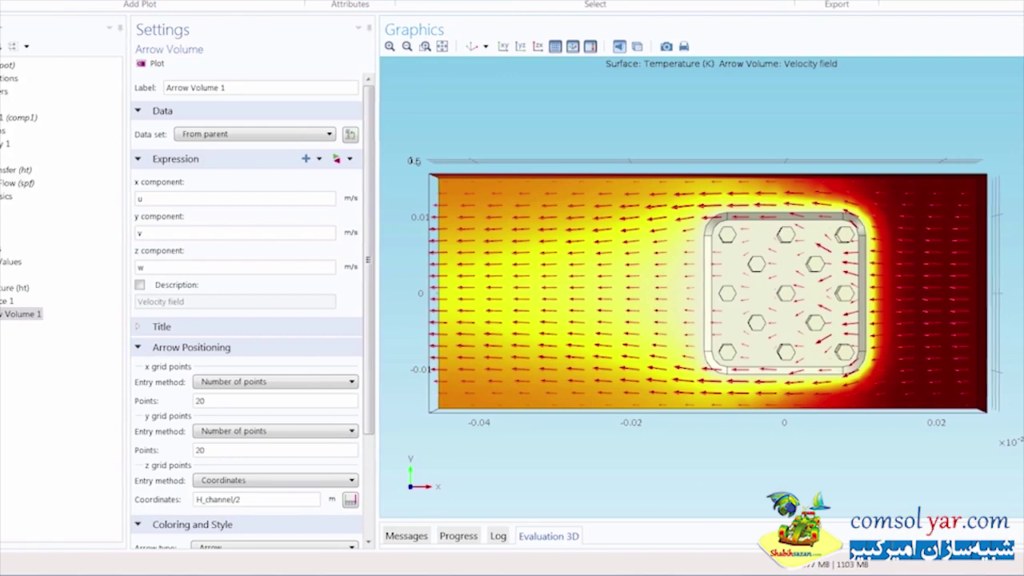
# Make the arrows magenta with a manual scale factor of 0.025.
pyautogui.click(65, 300)
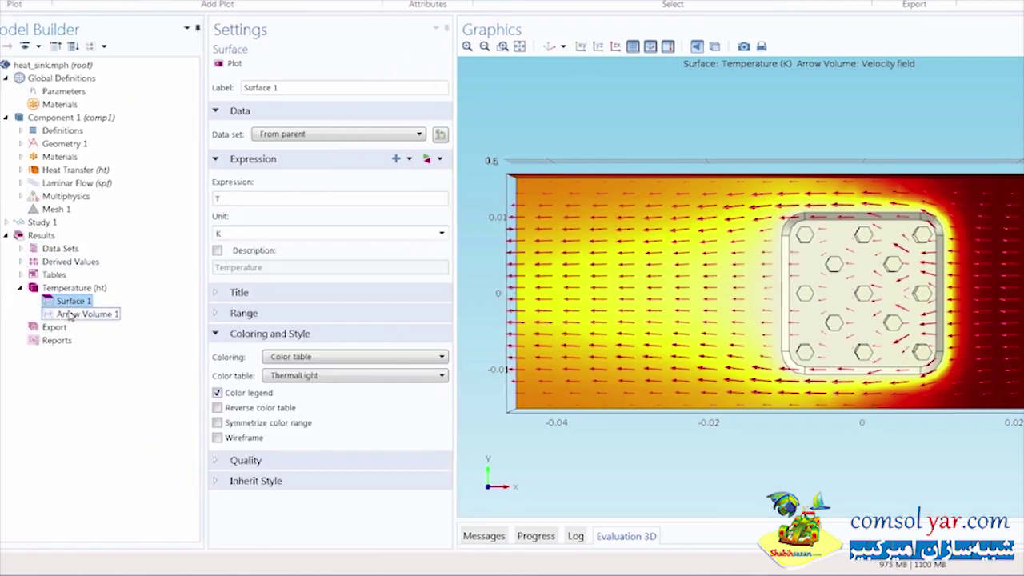
pyautogui.click(72, 314)
pyautogui.scroll(-3, 312, 438)
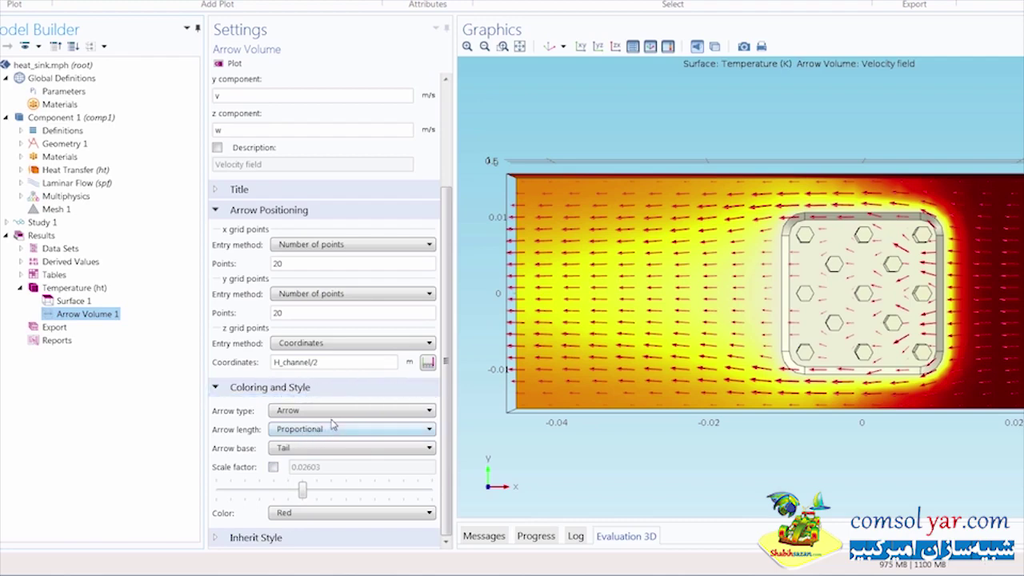
pyautogui.click(307, 513)
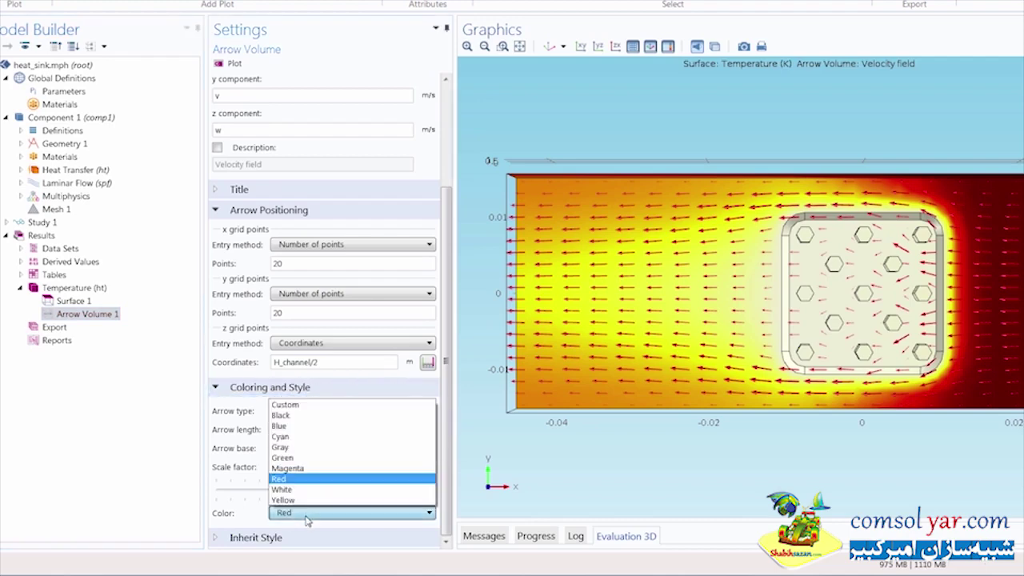
pyautogui.click(293, 468)
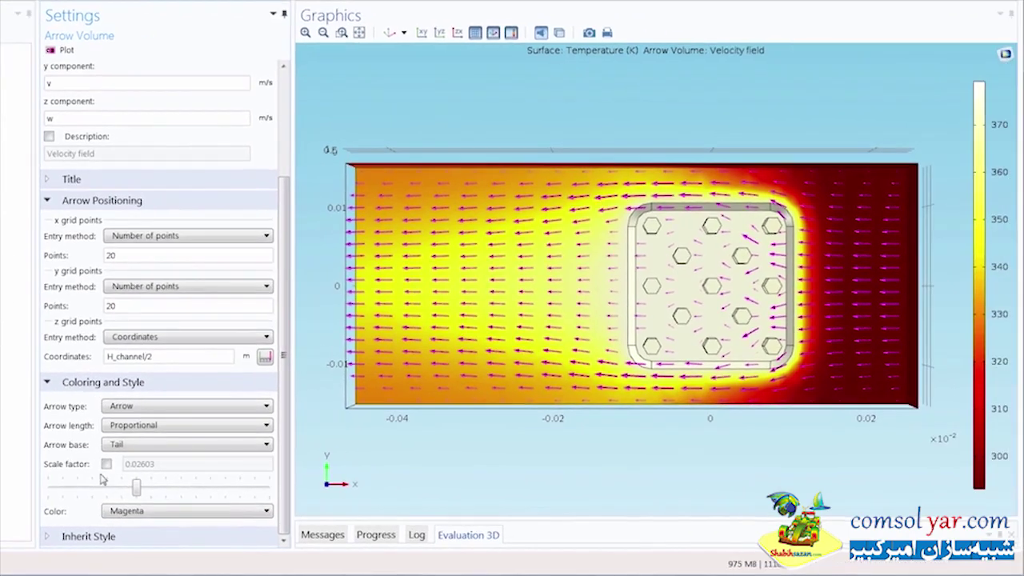
pyautogui.click(107, 465)
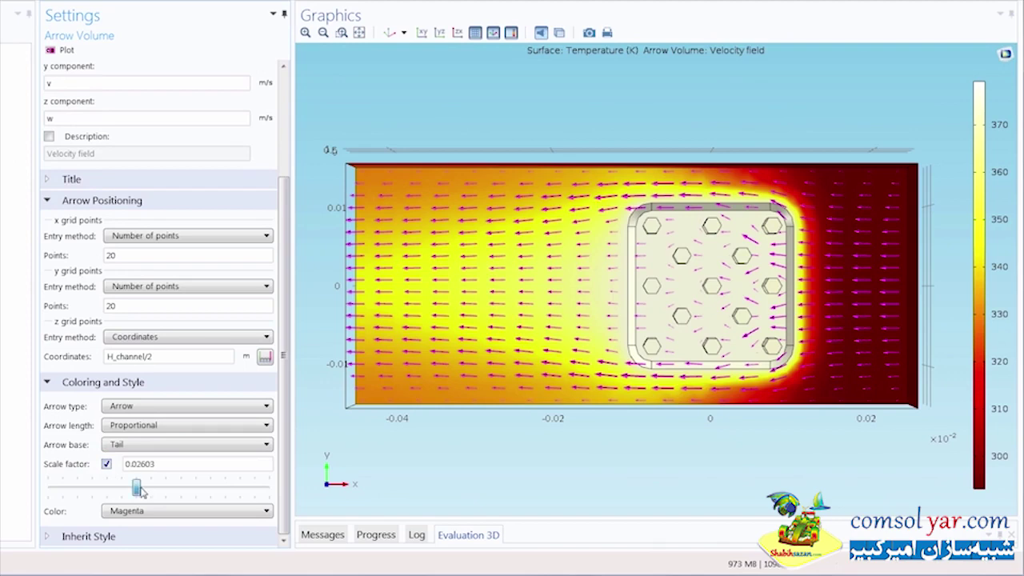
pyautogui.moveTo(136, 487)
pyautogui.mouseDown()
pyautogui.moveTo(151, 487)
pyautogui.moveTo(128, 501)
pyautogui.mouseUp()
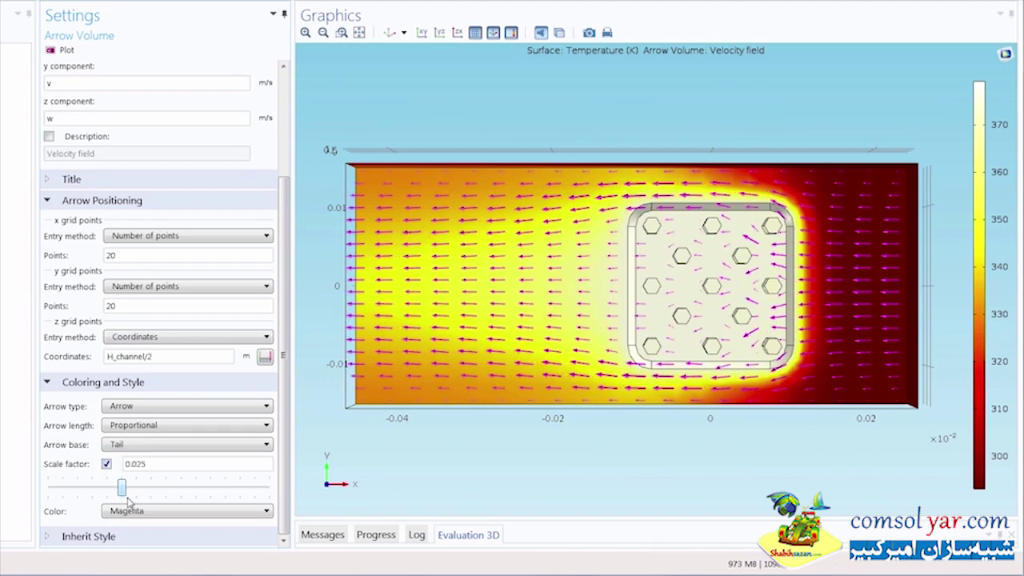
# Keep plain arrows with proportional length and tail base, after trying cones and head base.
pyautogui.click(151, 408)
pyautogui.click(142, 428)
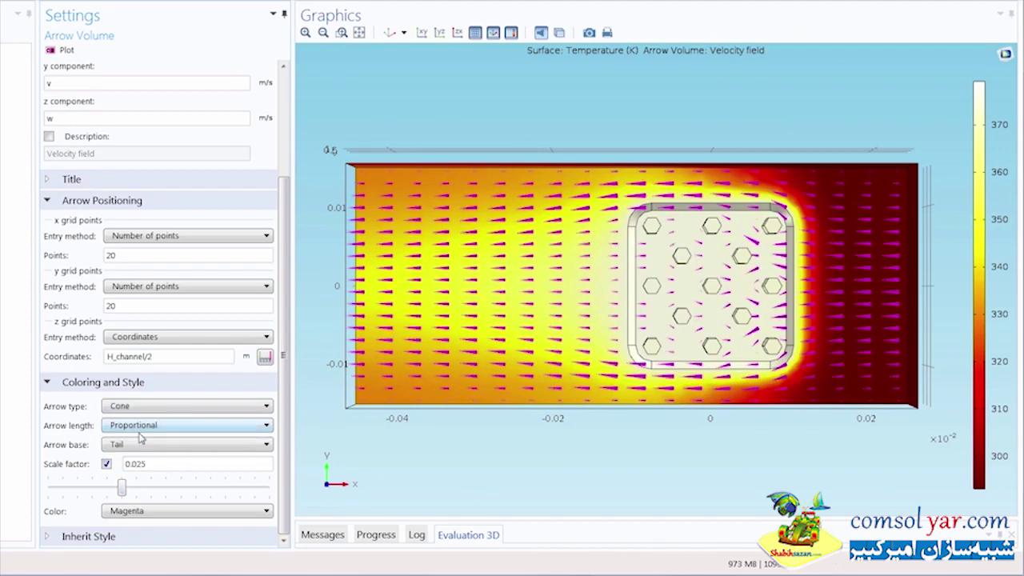
pyautogui.click(148, 408)
pyautogui.click(140, 425)
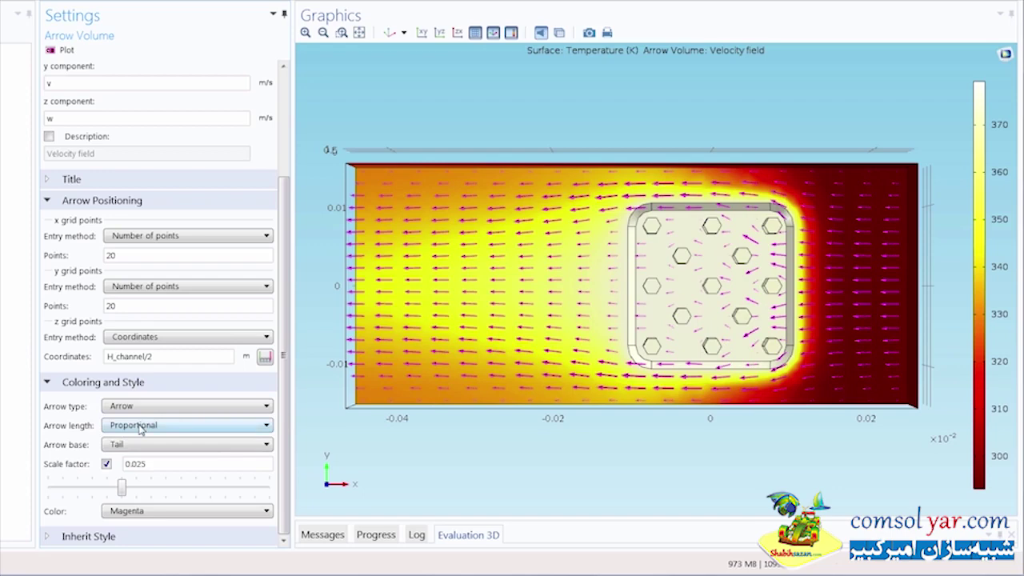
pyautogui.click(140, 425)
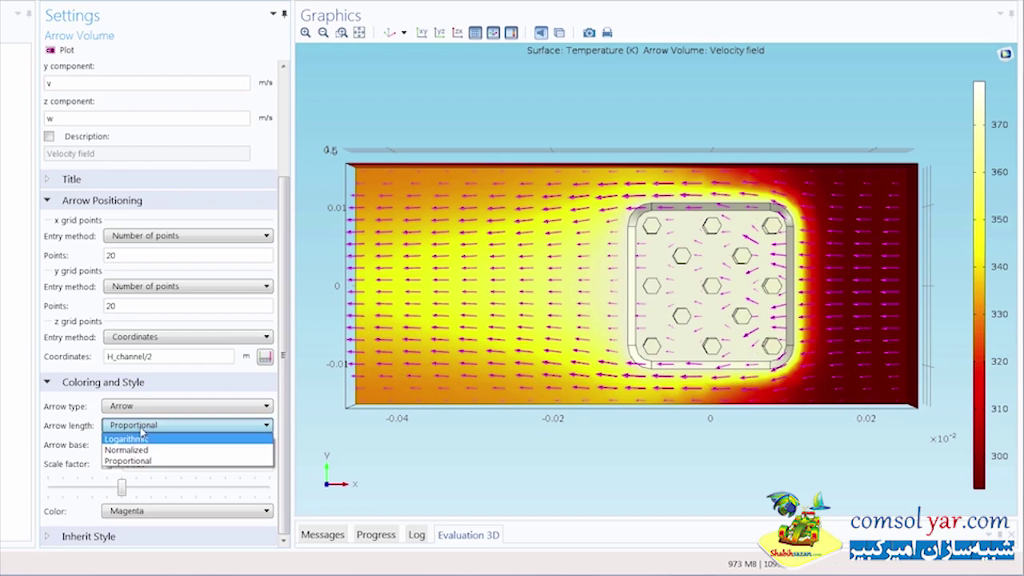
pyautogui.click(141, 430)
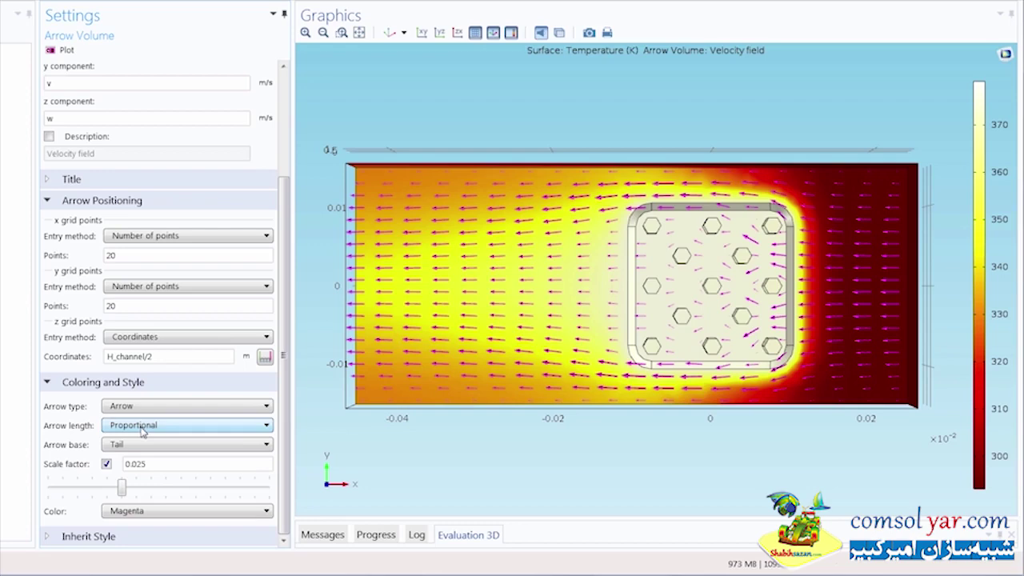
pyautogui.click(130, 446)
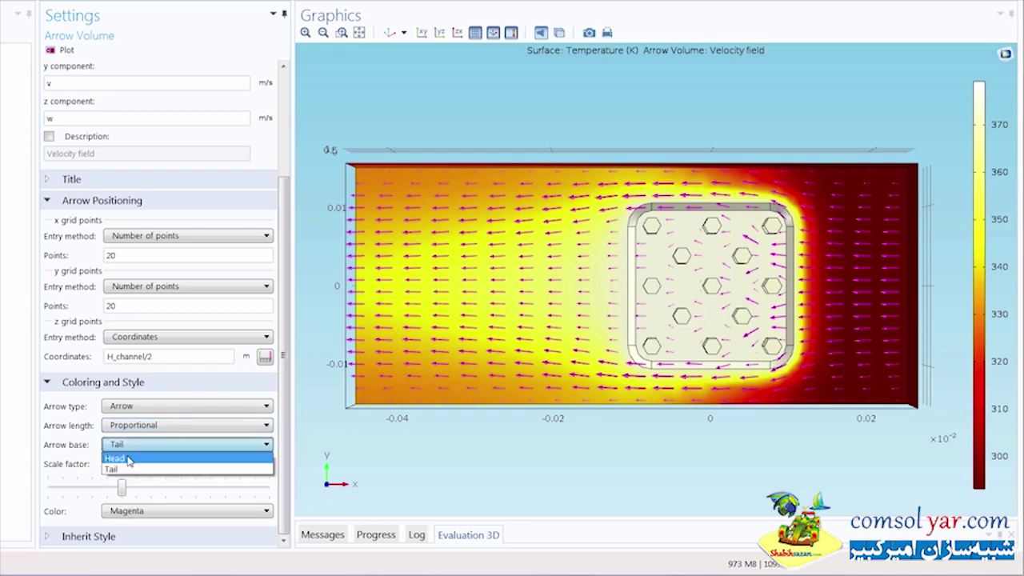
pyautogui.click(128, 459)
pyautogui.click(131, 446)
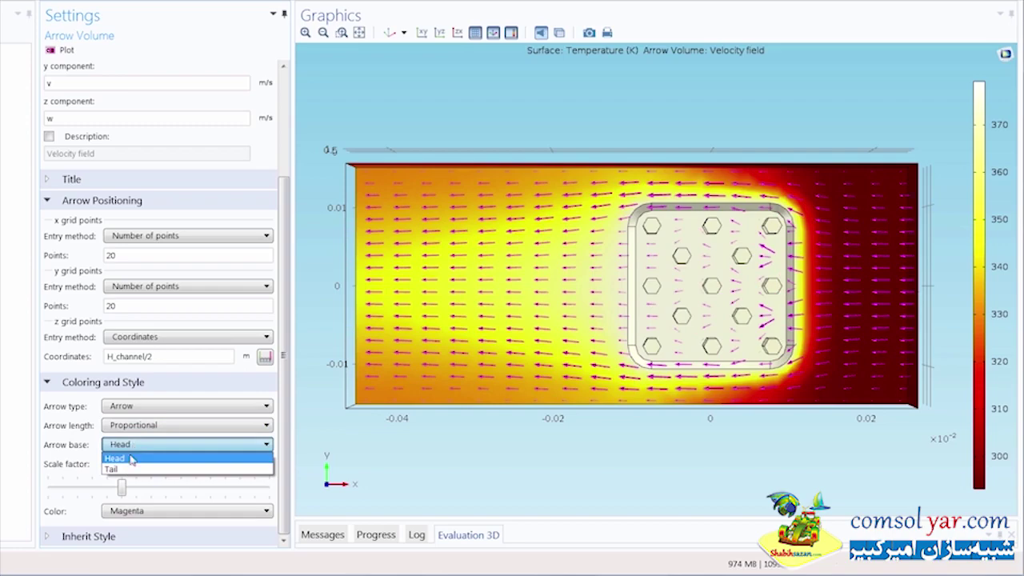
pyautogui.click(125, 469)
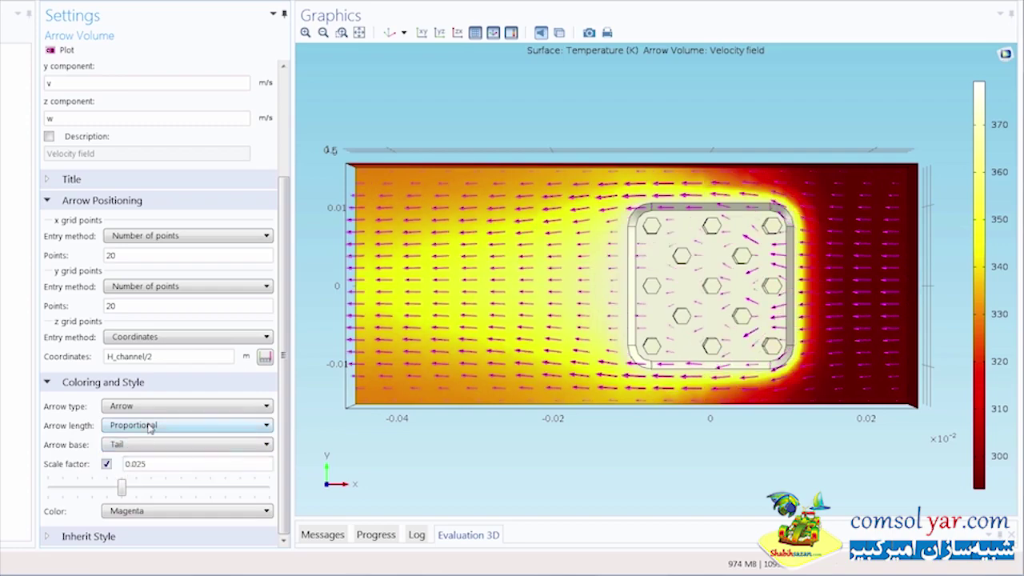
pyautogui.scroll(2, 483, 352)
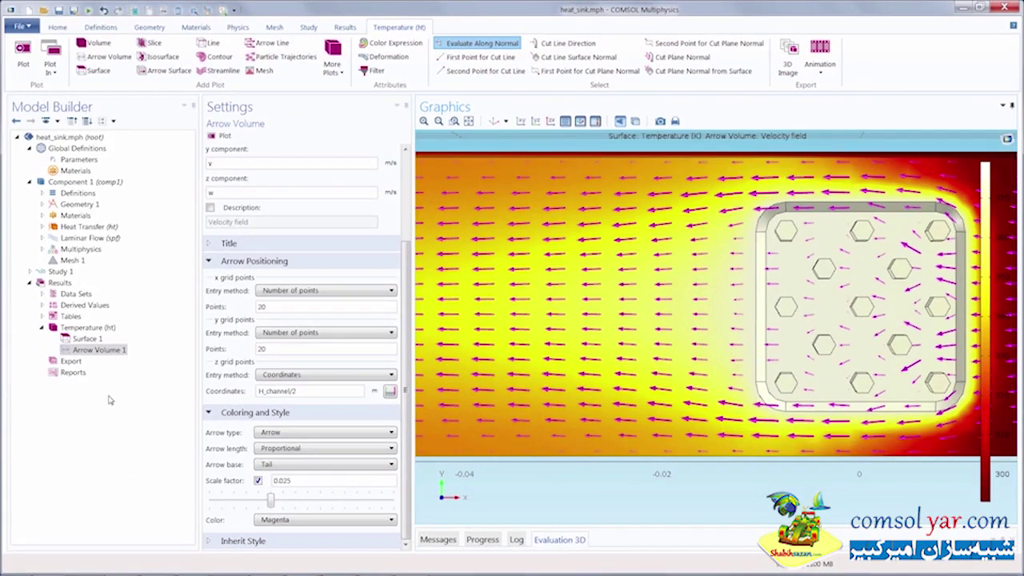
# Add a Color Expression of velocity magnitude spf.U to Arrow Volume 1 and replot.
pyautogui.click(118, 353)
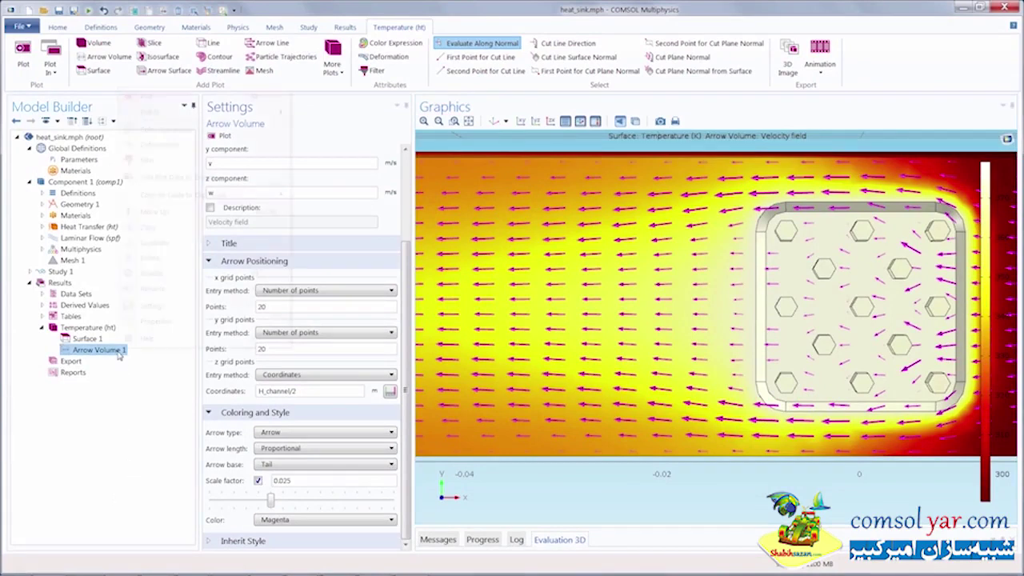
pyautogui.rightClick(119, 352)
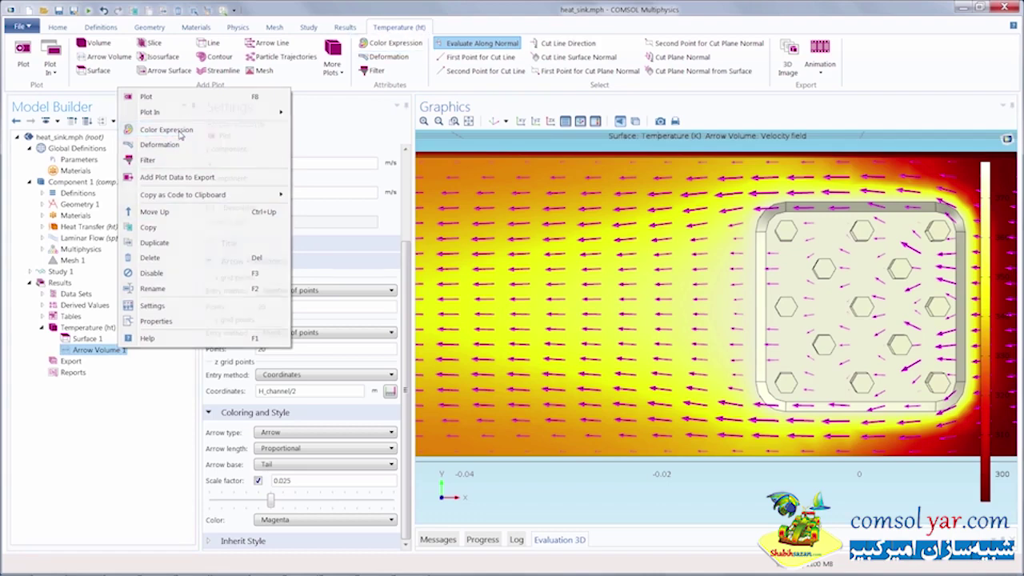
pyautogui.click(165, 129)
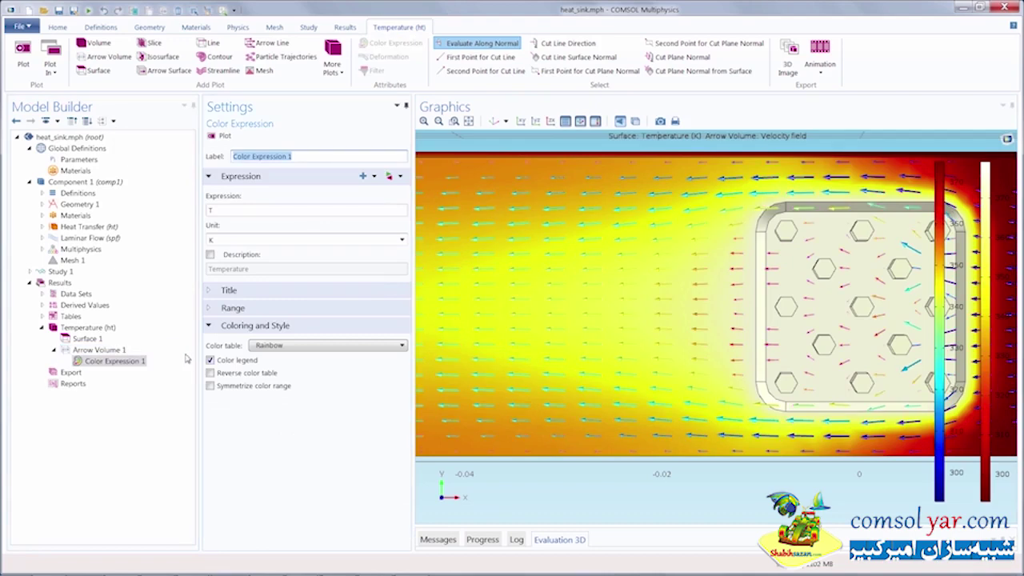
pyautogui.click(397, 178)
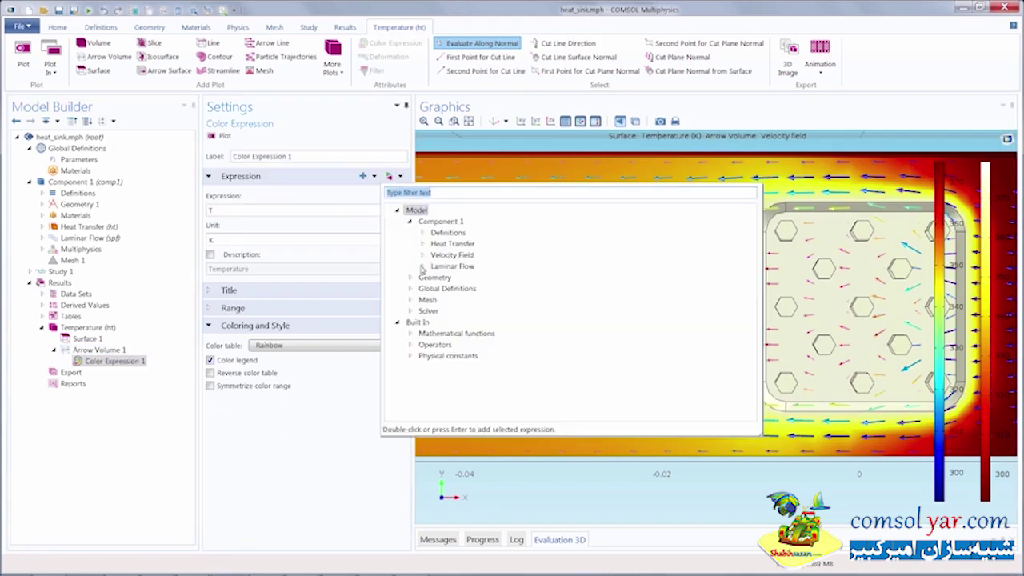
pyautogui.click(422, 267)
pyautogui.scroll(-2, 490, 384)
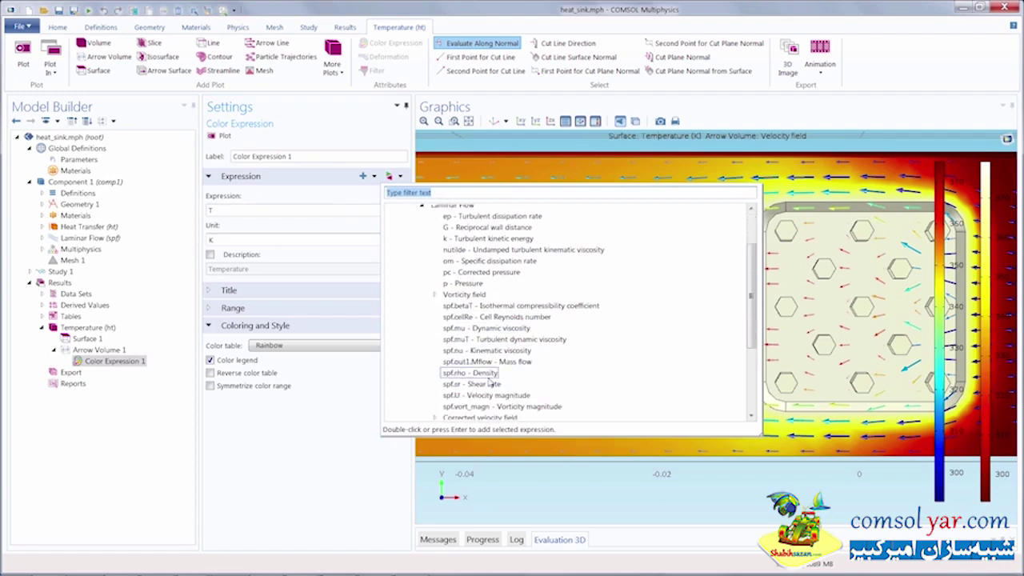
pyautogui.scroll(-1, 489, 383)
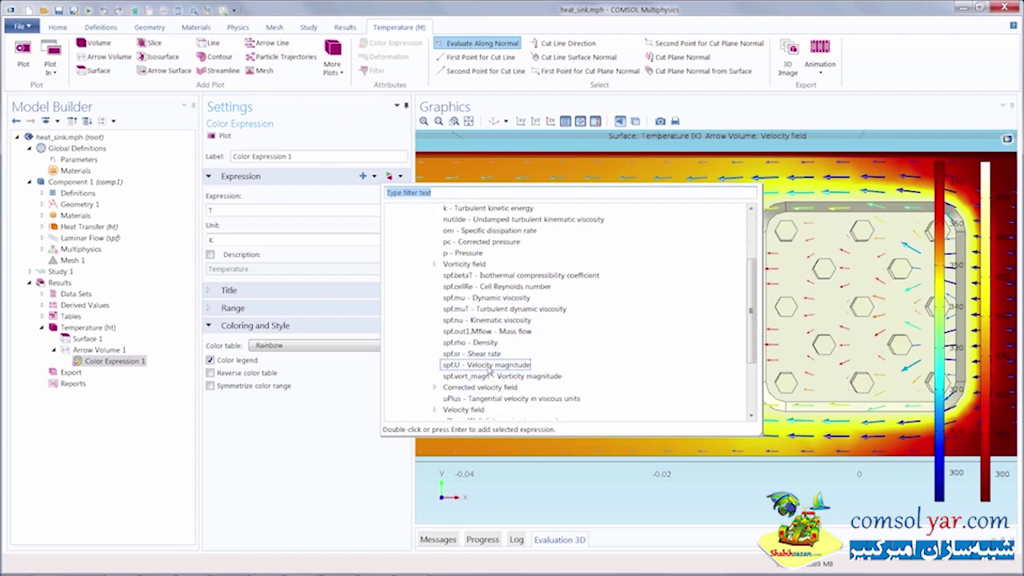
pyautogui.doubleClick(490, 368)
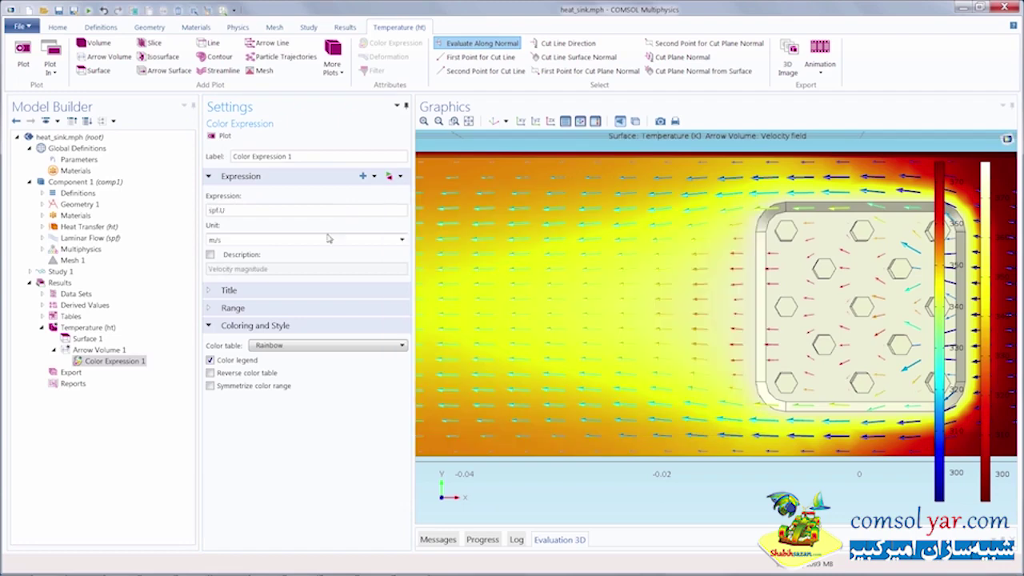
pyautogui.click(222, 137)
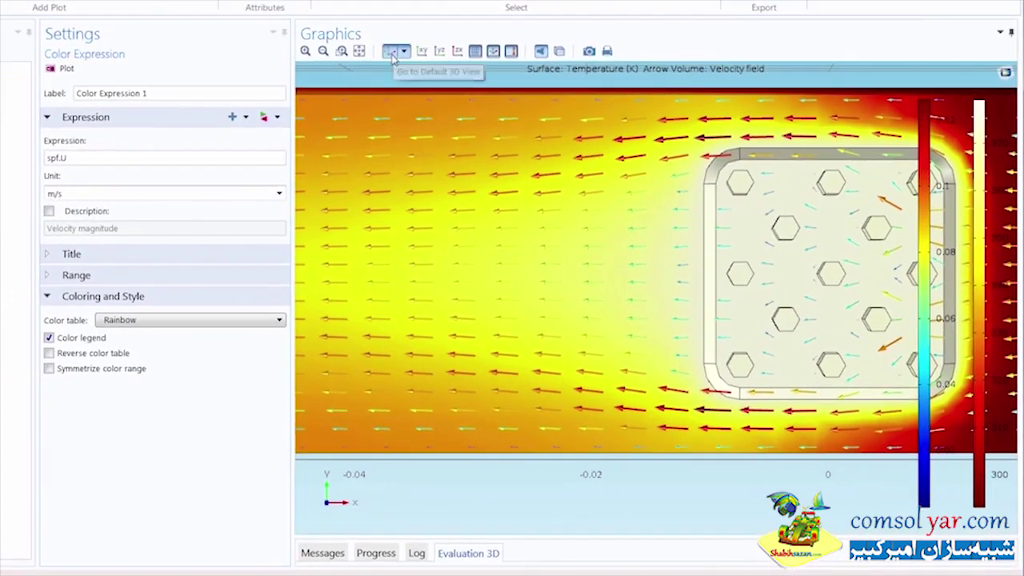
# Return to the default 3D view, zoom in and rotate to see arrows around the fins.
pyautogui.click(391, 51)
pyautogui.scroll(3, 597, 352)
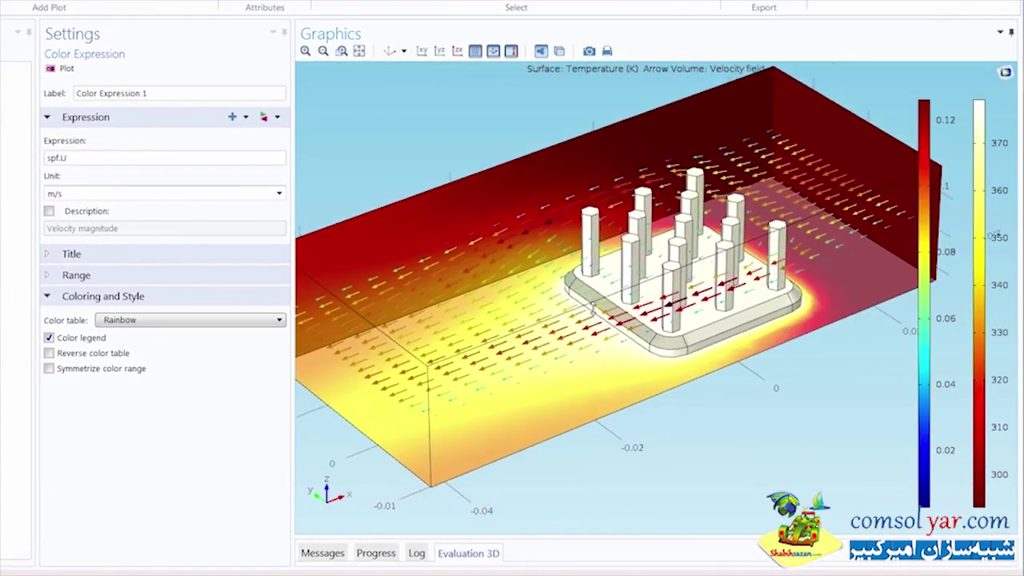
pyautogui.scroll(2, 593, 288)
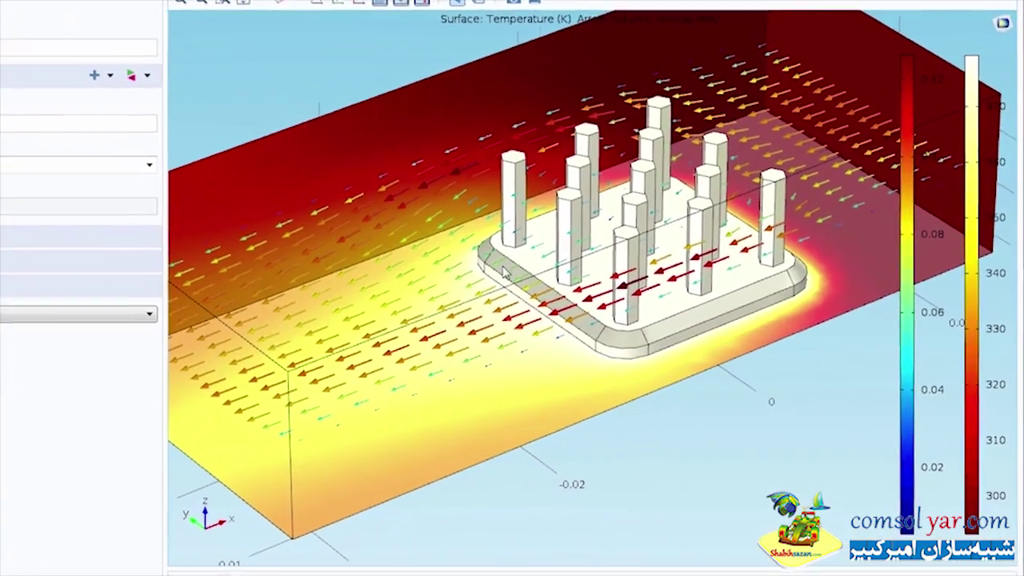
pyautogui.moveTo(503, 272); pyautogui.dragTo(472, 235)
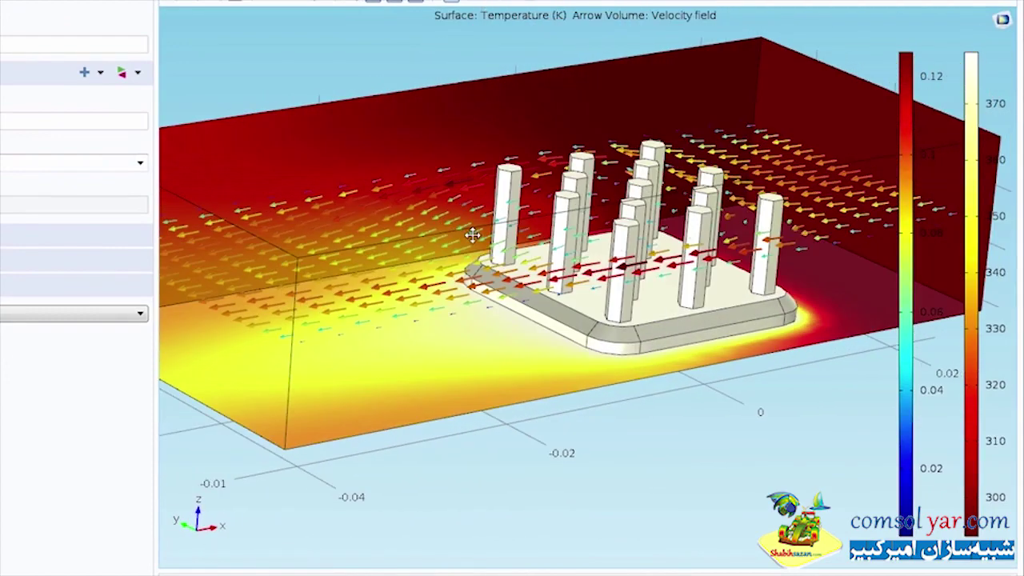